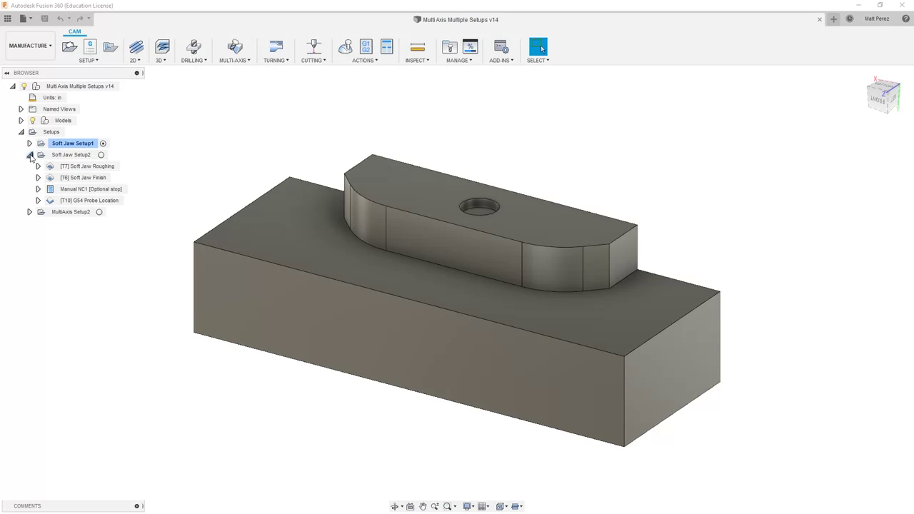
- Collapse Soft Jaw Setup2's operations in the Browser so only the three setups remain
{"action": "left_click", "coordinate": [30, 155]}
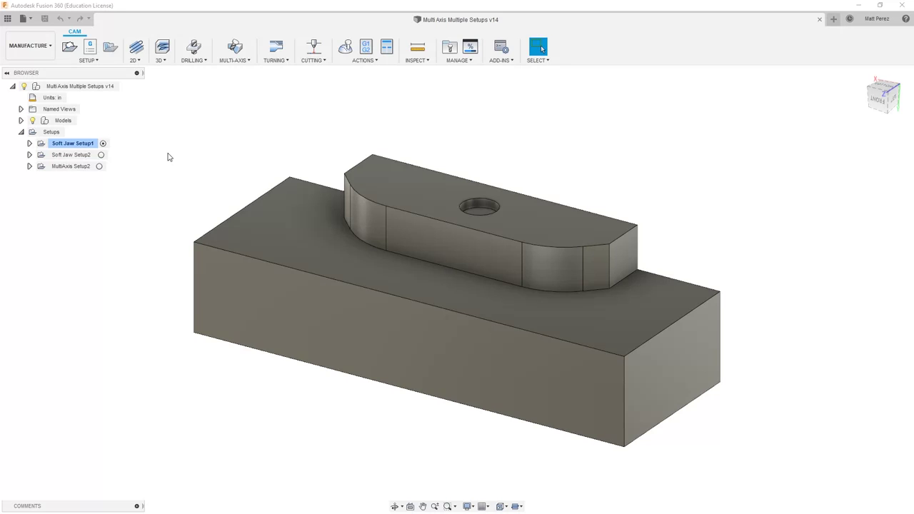
{"action": "right_click", "coordinate": [79, 147]}
{"action": "left_click", "coordinate": [96, 152]}
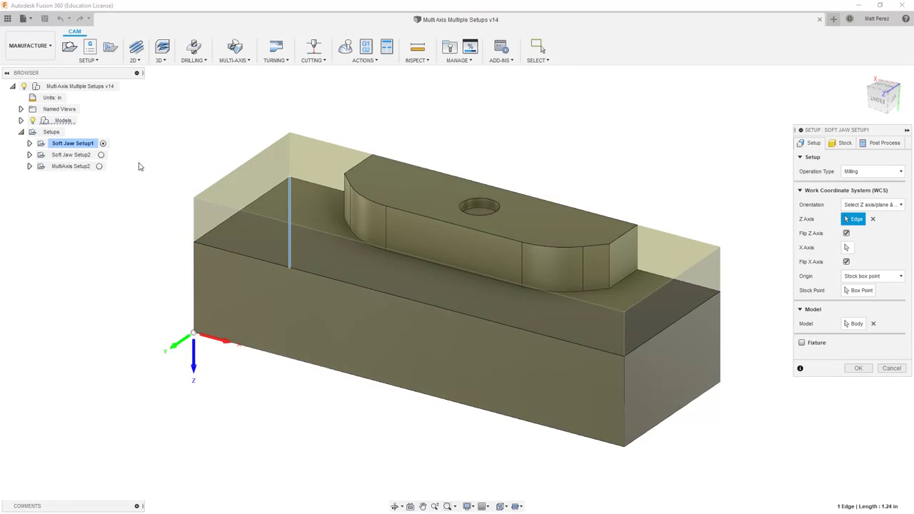
{"action": "left_click", "coordinate": [883, 142]}
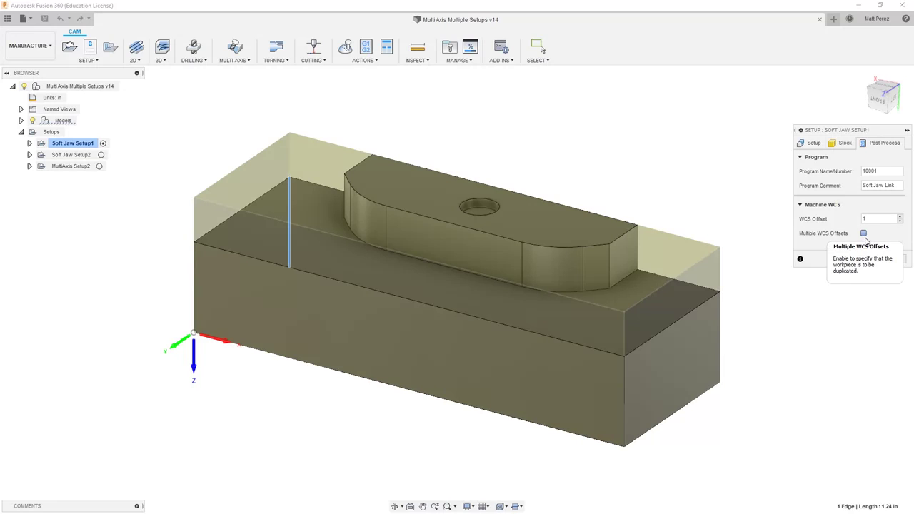
{"action": "left_click", "coordinate": [860, 259]}
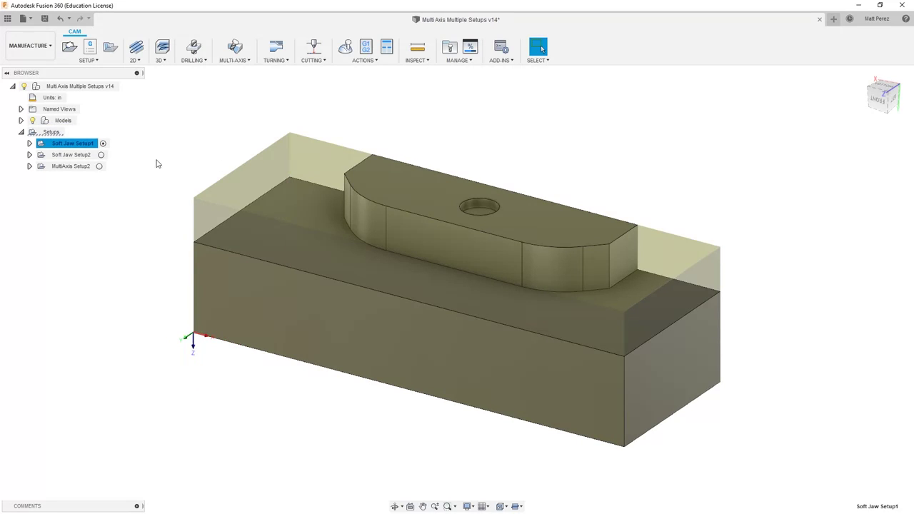
- Lower Soft Jaw Setup2's post-process WCS offset from 2 to 0 and apply it
{"action": "right_click", "coordinate": [81, 158]}
{"action": "left_click", "coordinate": [86, 165]}
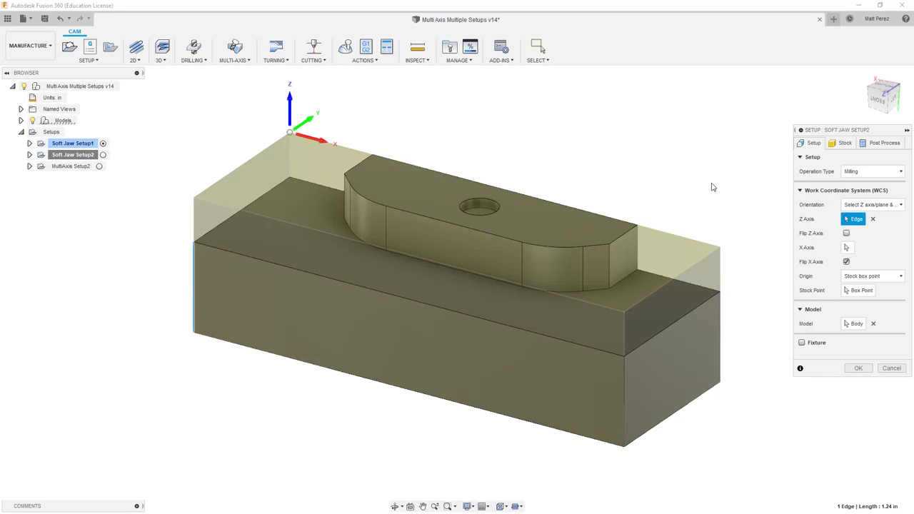
{"action": "left_click", "coordinate": [883, 143]}
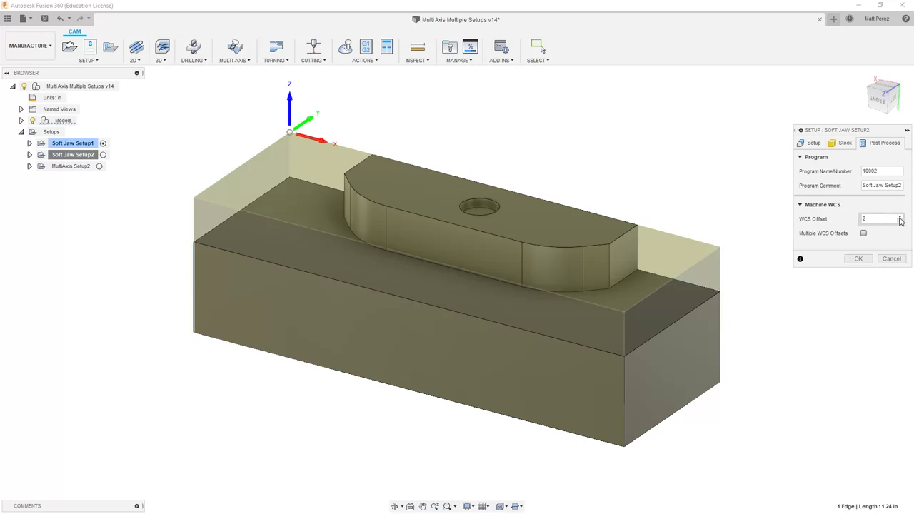
{"action": "left_click", "coordinate": [901, 222]}
{"action": "left_click", "coordinate": [900, 222]}
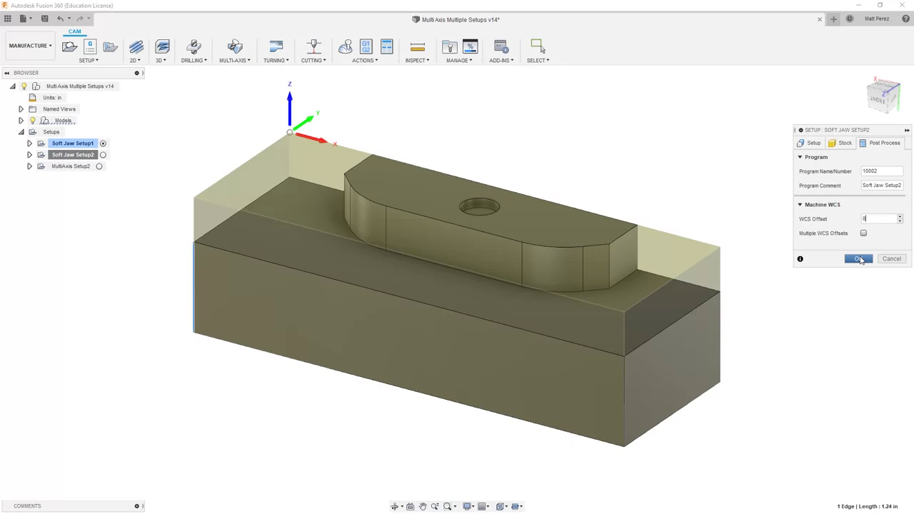
{"action": "left_click", "coordinate": [860, 259]}
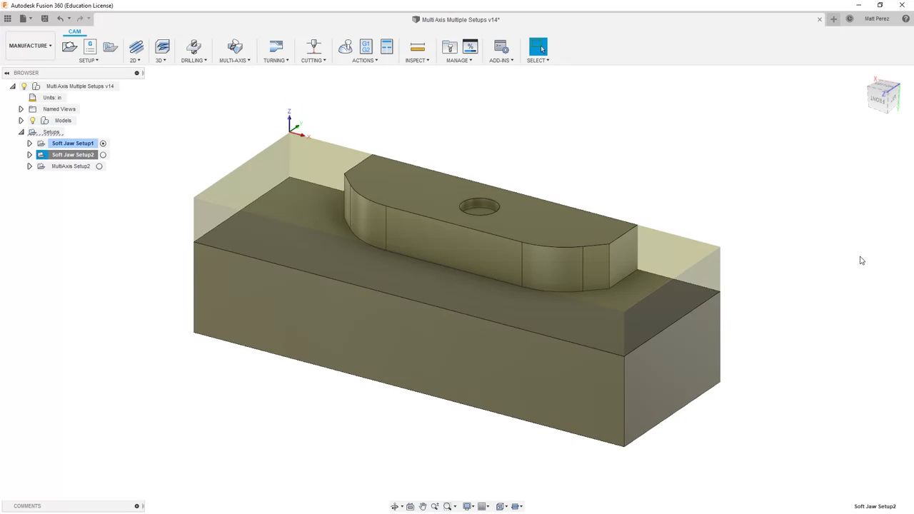
{"action": "left_click", "coordinate": [62, 145]}
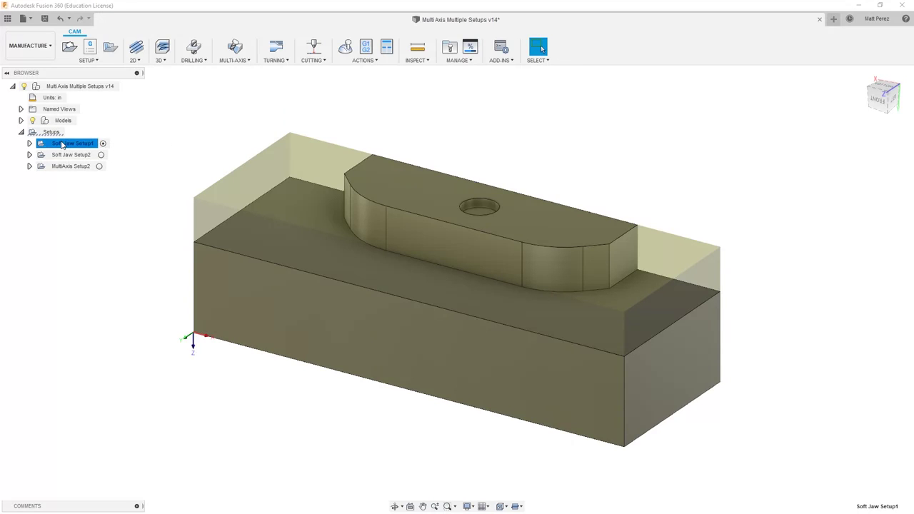
- Enable Multiple WCS Offsets on Soft Jaw Setup1 with 3 instances, ordered by tool
{"action": "right_click", "coordinate": [62, 145]}
{"action": "left_click", "coordinate": [75, 150]}
{"action": "left_click", "coordinate": [875, 144]}
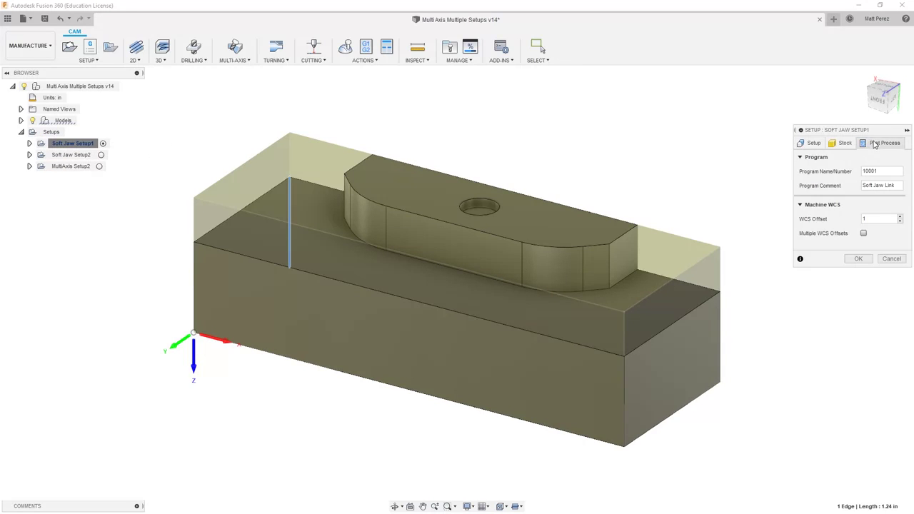
{"action": "left_click", "coordinate": [863, 234]}
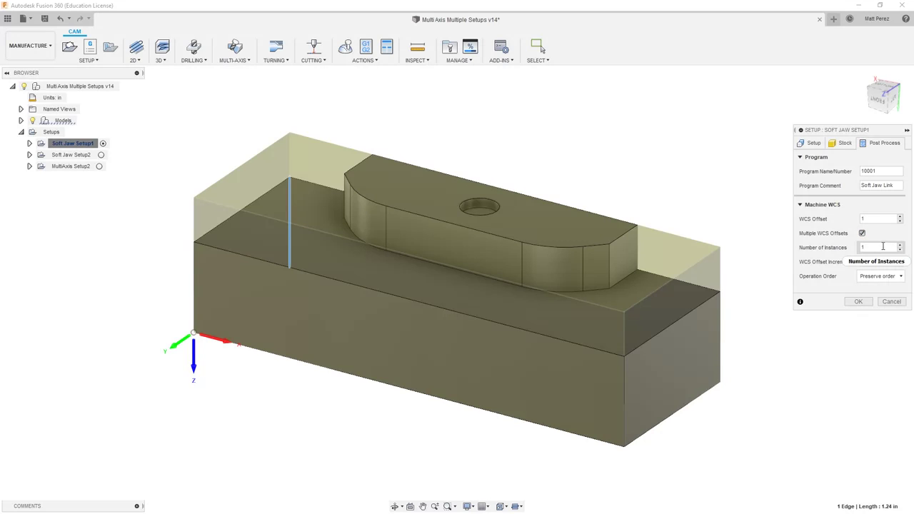
{"action": "mouse_move", "coordinate": [879, 246]}
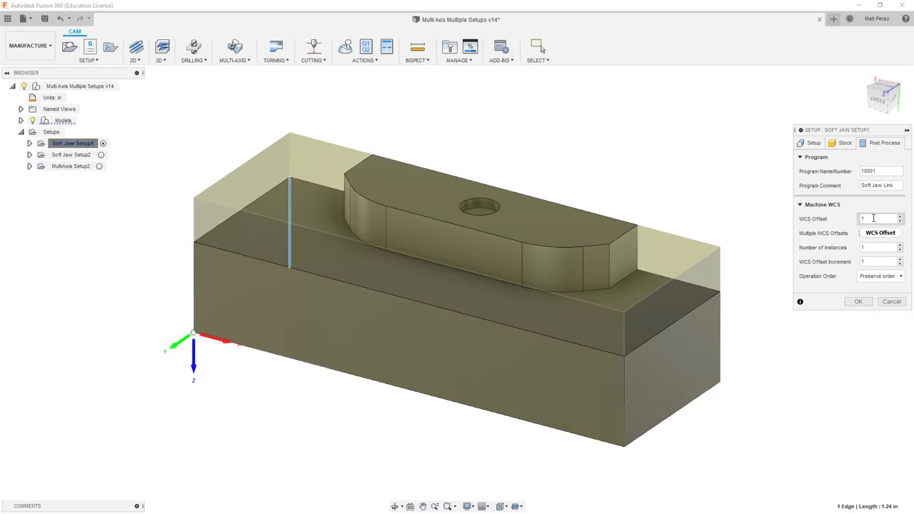
{"action": "left_click", "coordinate": [900, 246]}
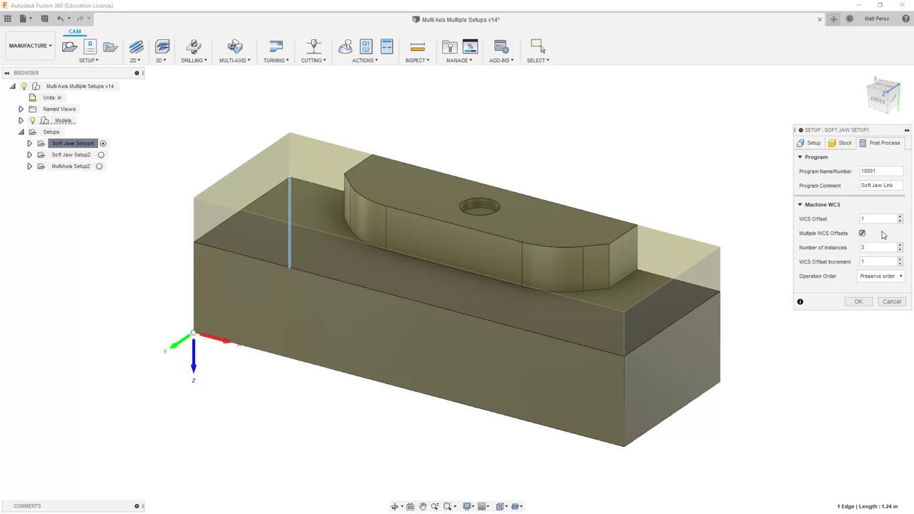
{"action": "left_click", "coordinate": [886, 277]}
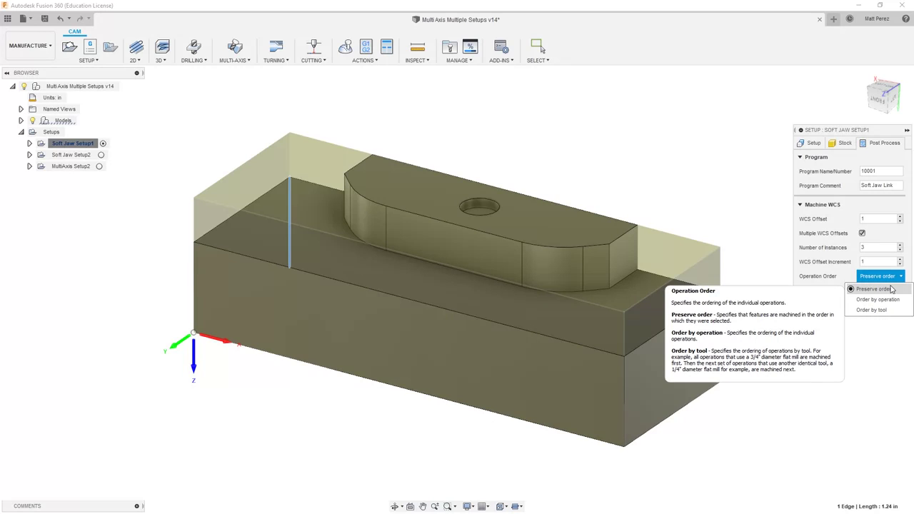
{"action": "left_click", "coordinate": [890, 313]}
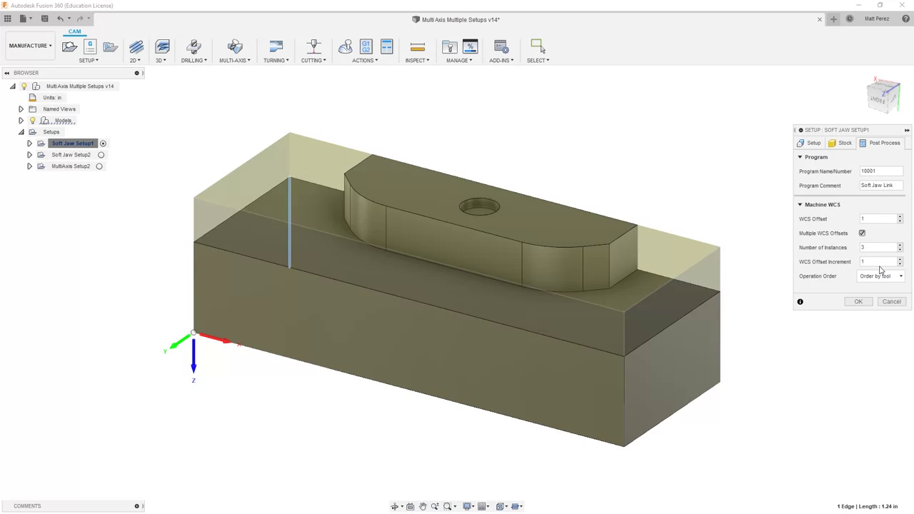
- Apply Setup1's settings, then post it as program 10010 and save 10010.nc
{"action": "left_click", "coordinate": [860, 302]}
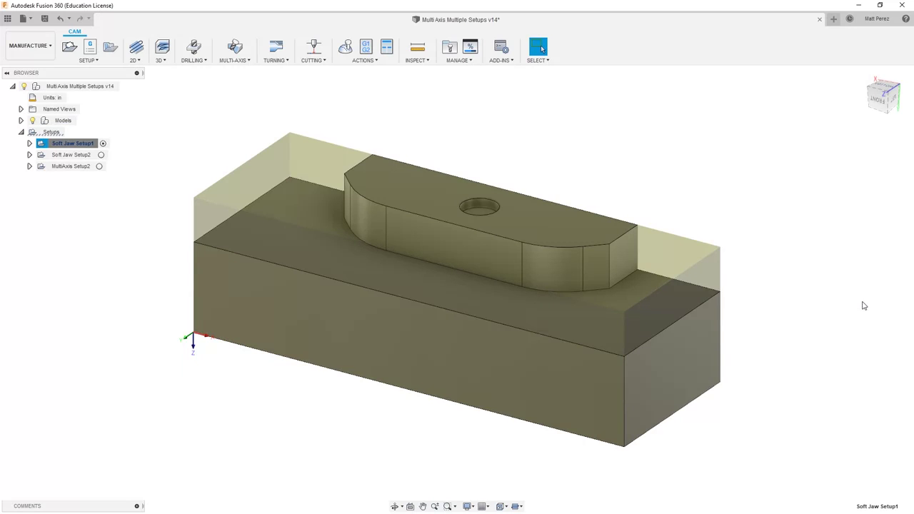
{"action": "left_click", "coordinate": [366, 47]}
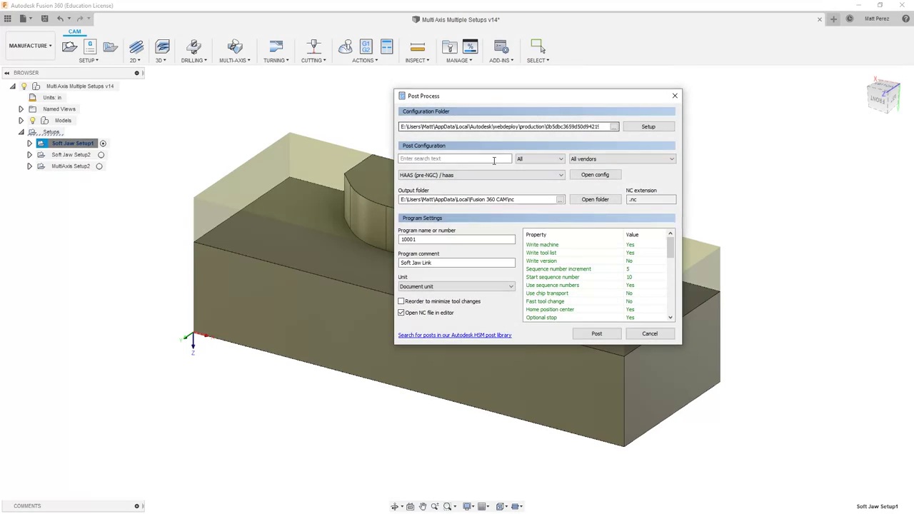
{"action": "left_click", "coordinate": [426, 239]}
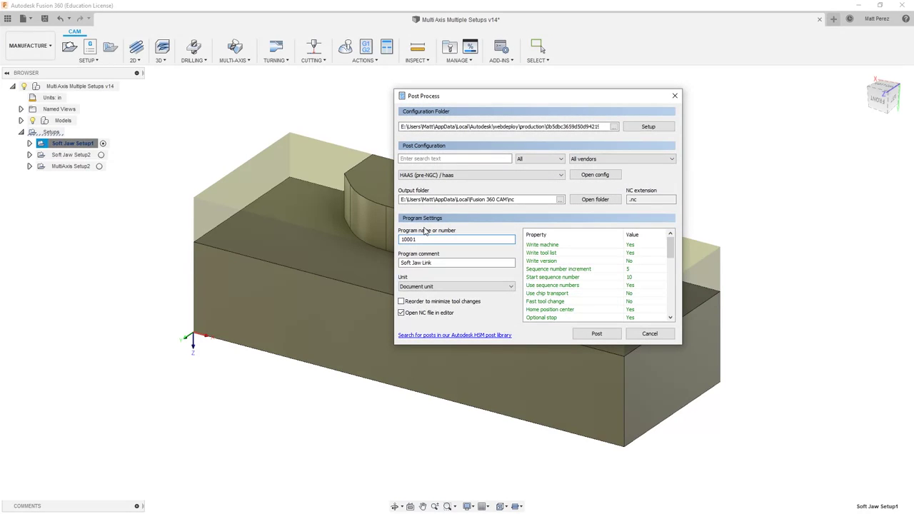
{"action": "type", "text": "10"}
{"action": "left_click", "coordinate": [593, 333]}
{"action": "left_click", "coordinate": [433, 363]}
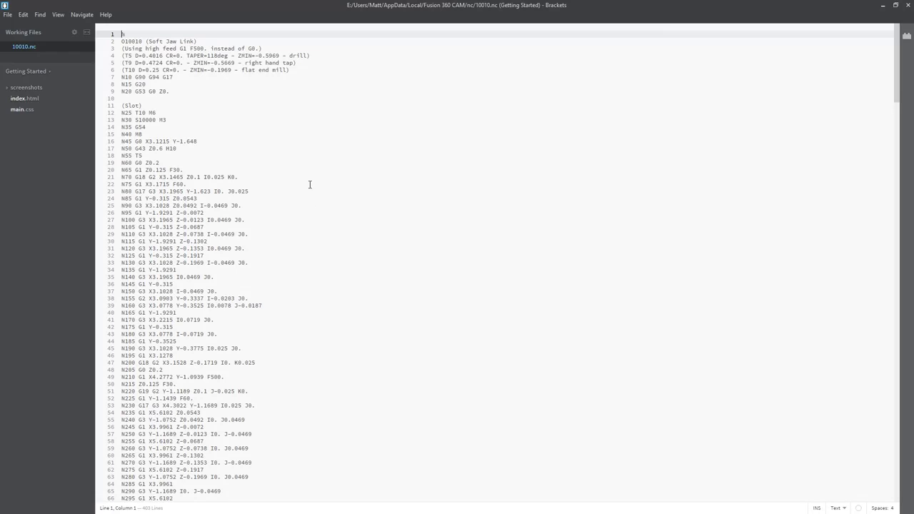
- Highlight the G54, G55 and G56 lines of the three Slot operations in 10010.nc
{"action": "left_click_drag", "start_coordinate": [123, 127], "coordinate": [143, 135]}
{"action": "left_click", "coordinate": [138, 105]}
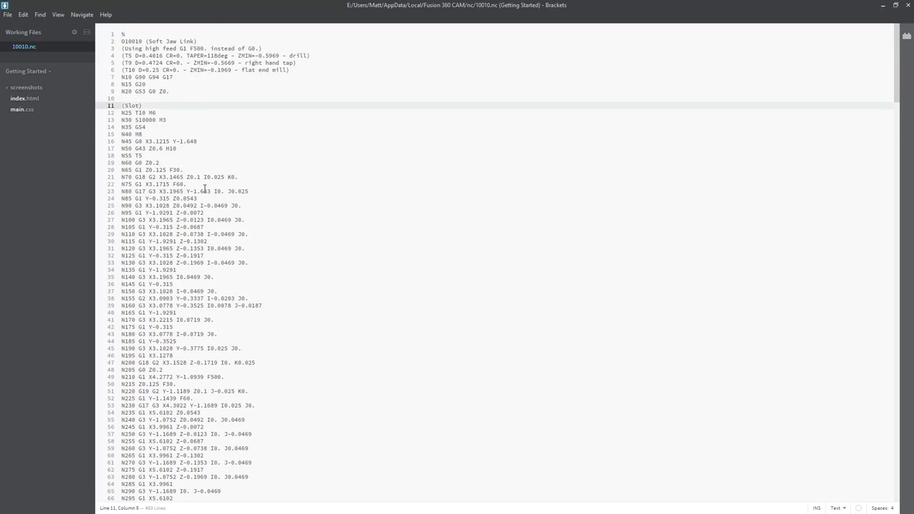
{"action": "scroll", "coordinate": [215, 222], "scroll_direction": "down", "scroll_amount": 10}
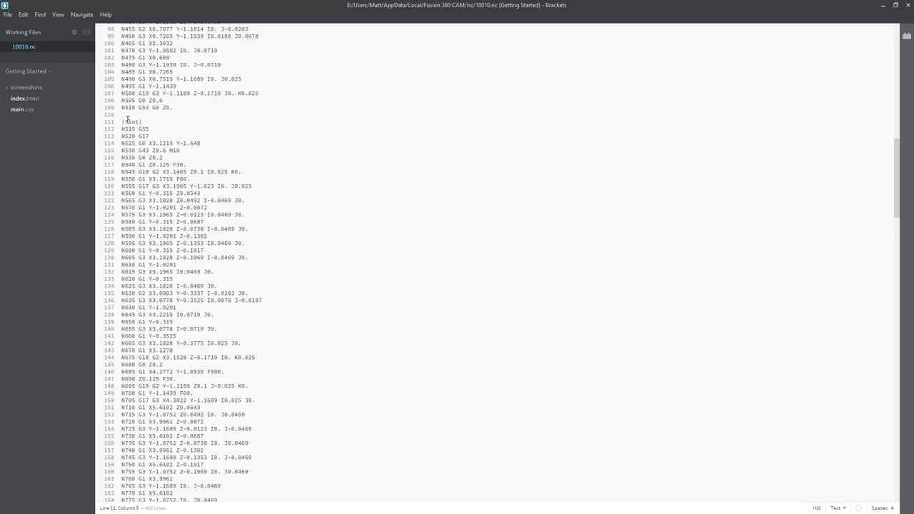
{"action": "left_click_drag", "start_coordinate": [127, 119], "coordinate": [142, 129]}
{"action": "scroll", "coordinate": [162, 205], "scroll_direction": "down", "scroll_amount": 13}
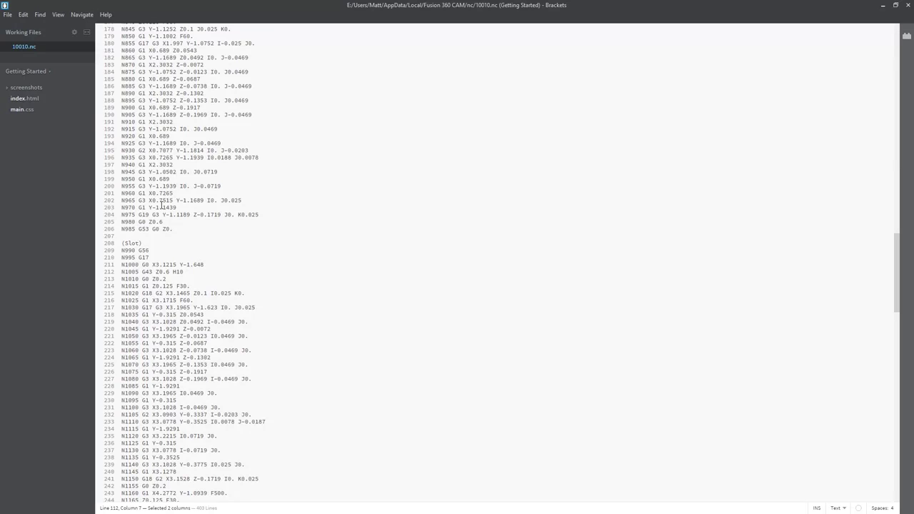
{"action": "scroll", "coordinate": [161, 205], "scroll_direction": "down", "scroll_amount": 3}
{"action": "left_click_drag", "start_coordinate": [121, 180], "coordinate": [146, 187]}
{"action": "scroll", "coordinate": [158, 216], "scroll_direction": "down", "scroll_amount": 6}
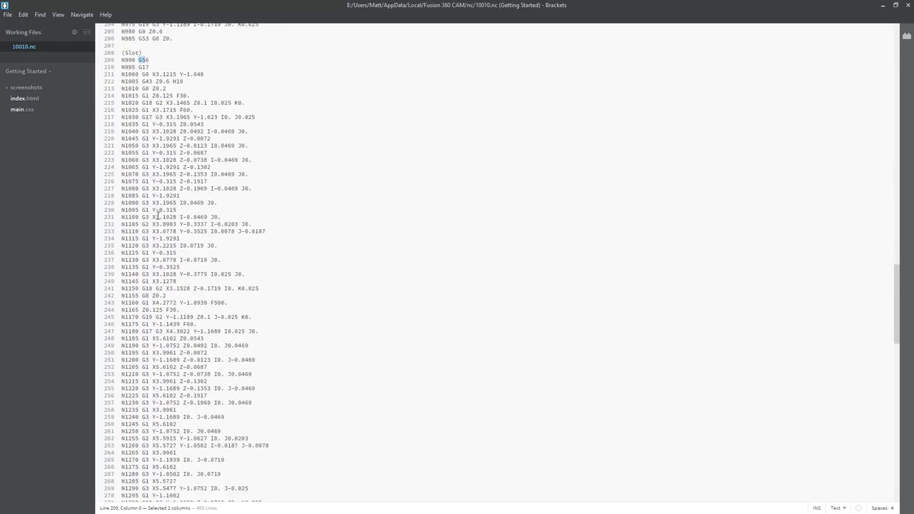
{"action": "scroll", "coordinate": [157, 215], "scroll_direction": "down", "scroll_amount": 20}
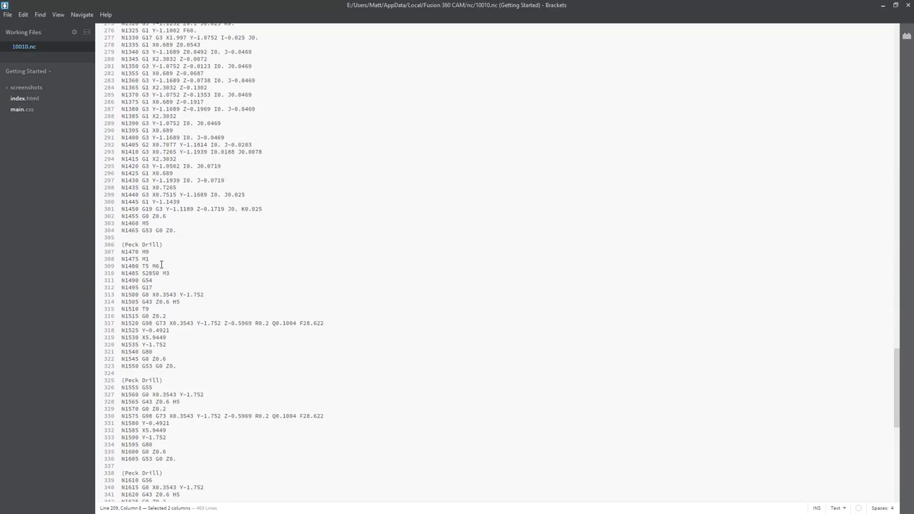
- Highlight G54, G55 and G56 on the three Peck Drill blocks
{"action": "left_click_drag", "start_coordinate": [153, 281], "coordinate": [136, 281]}
{"action": "left_click", "coordinate": [150, 388]}
{"action": "scroll", "coordinate": [157, 450], "scroll_direction": "down", "scroll_amount": 5}
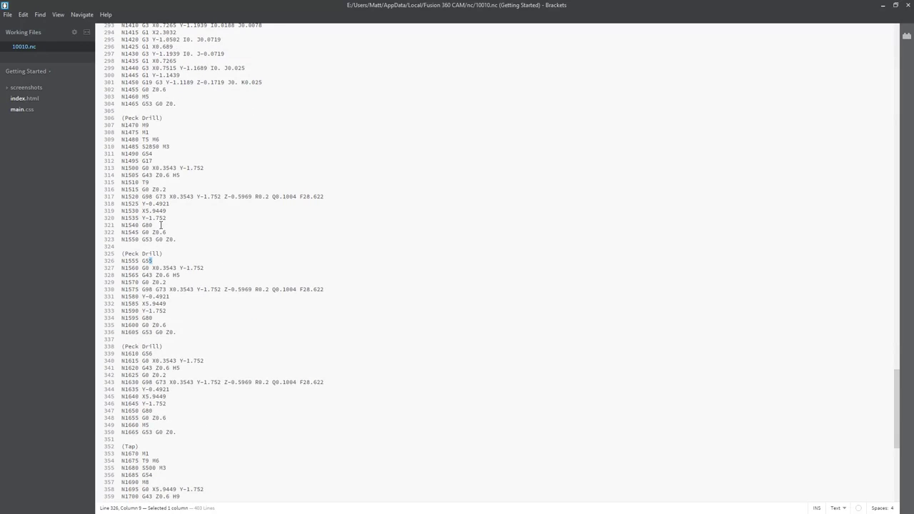
{"action": "scroll", "coordinate": [161, 225], "scroll_direction": "up", "scroll_amount": 5}
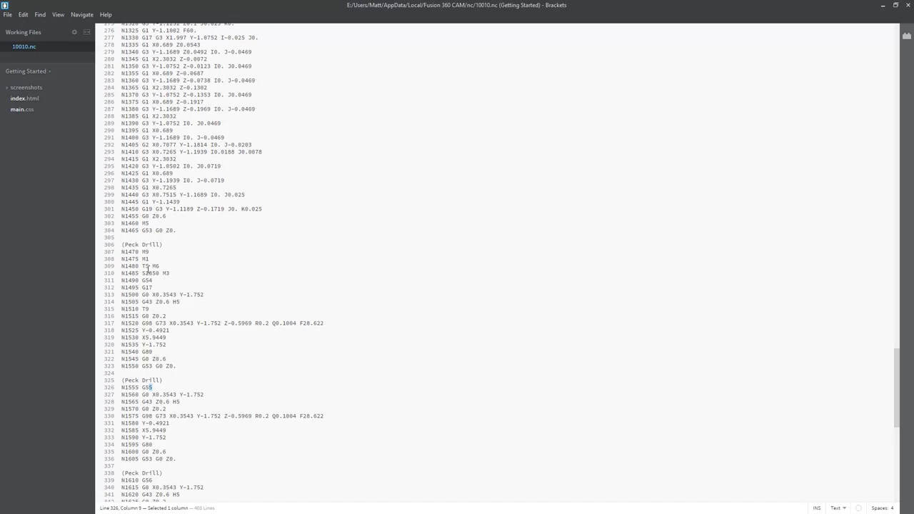
{"action": "left_click_drag", "start_coordinate": [150, 280], "coordinate": [141, 280]}
{"action": "scroll", "coordinate": [146, 350], "scroll_direction": "down", "scroll_amount": 3}
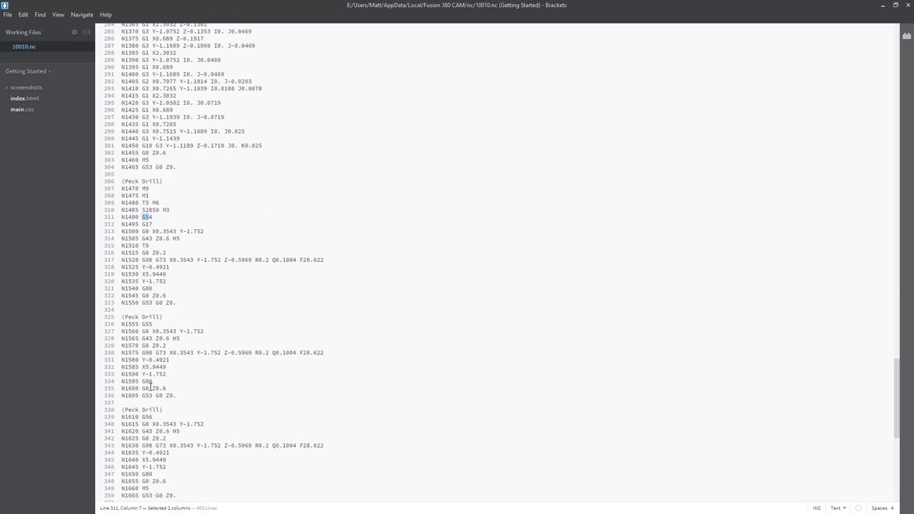
{"action": "left_click_drag", "start_coordinate": [152, 325], "coordinate": [139, 326]}
{"action": "scroll", "coordinate": [163, 304], "scroll_direction": "down", "scroll_amount": 3}
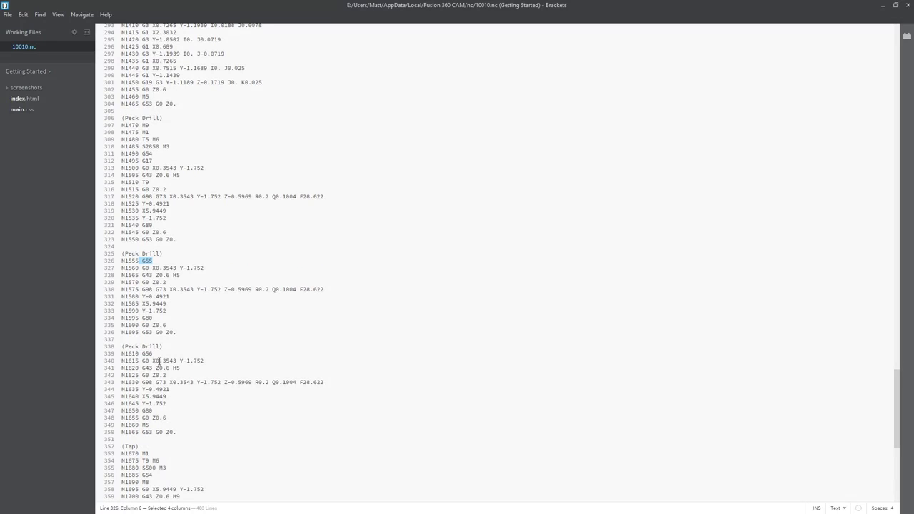
{"action": "left_click_drag", "start_coordinate": [159, 352], "coordinate": [142, 354]}
{"action": "scroll", "coordinate": [142, 361], "scroll_direction": "down", "scroll_amount": 9}
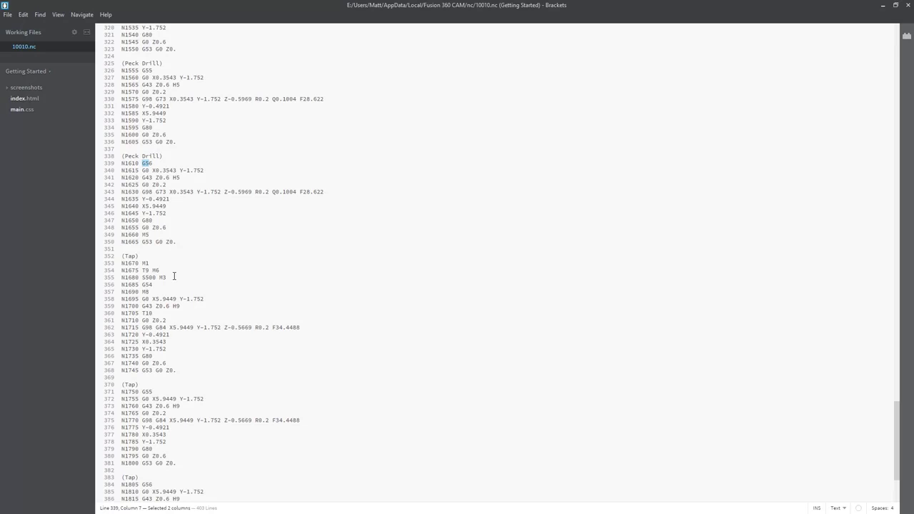
- Highlight G54, G55 and G56 on the three Tap blocks, then close Brackets
{"action": "left_click_drag", "start_coordinate": [158, 284], "coordinate": [143, 285]}
{"action": "left_click_drag", "start_coordinate": [152, 391], "coordinate": [142, 392]}
{"action": "left_click_drag", "start_coordinate": [153, 485], "coordinate": [135, 485]}
{"action": "scroll", "coordinate": [138, 472], "scroll_direction": "down", "scroll_amount": 5}
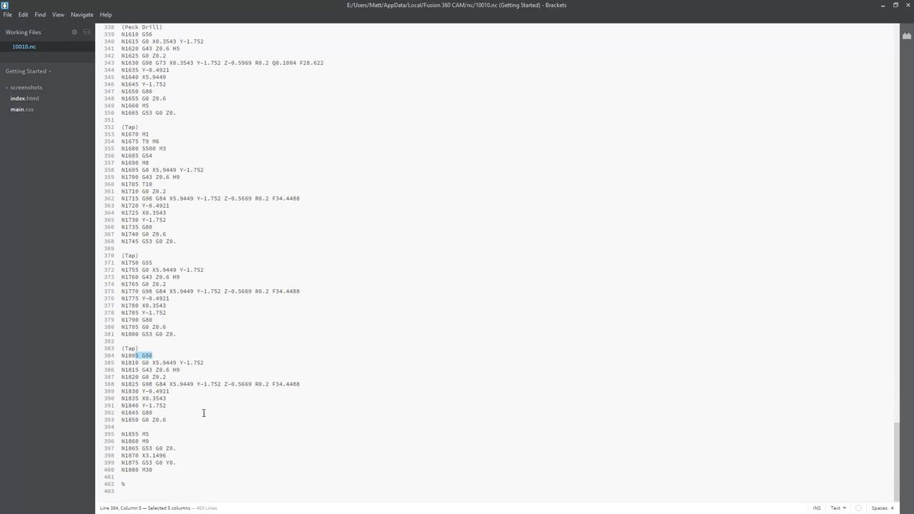
{"action": "left_click", "coordinate": [906, 8]}
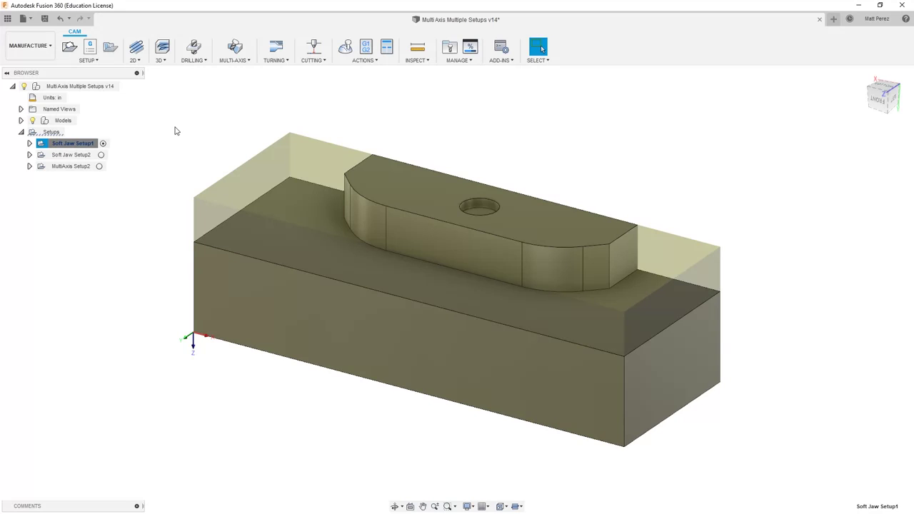
- Create a New Pattern from the SETUP menu to bring up the Folder: Patterns panel
{"action": "left_click", "coordinate": [96, 63]}
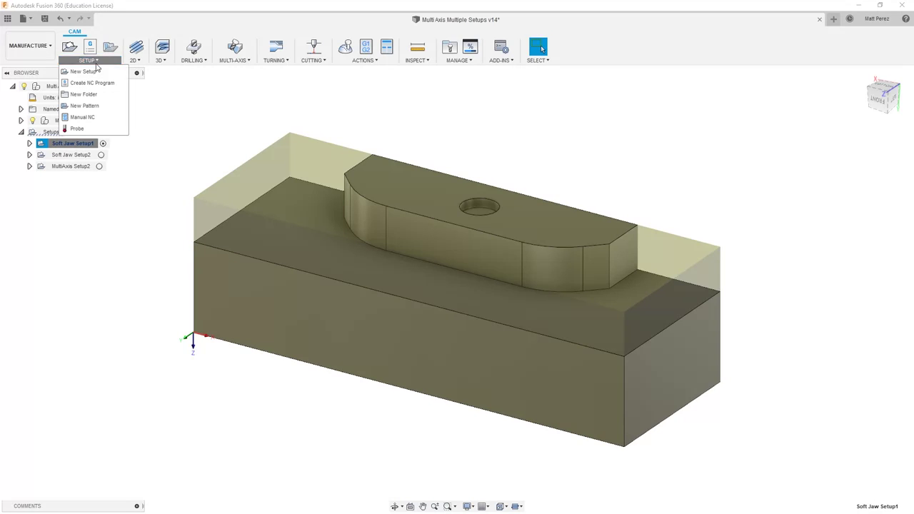
{"action": "left_click", "coordinate": [95, 107]}
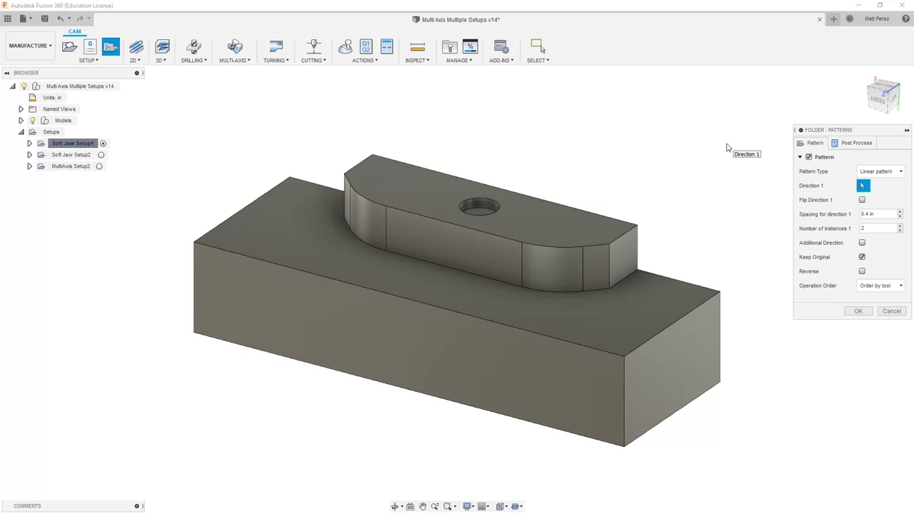
- Toggle Override WCS Offset on and off, cancel the pattern, and save a new version
{"action": "left_click", "coordinate": [861, 144]}
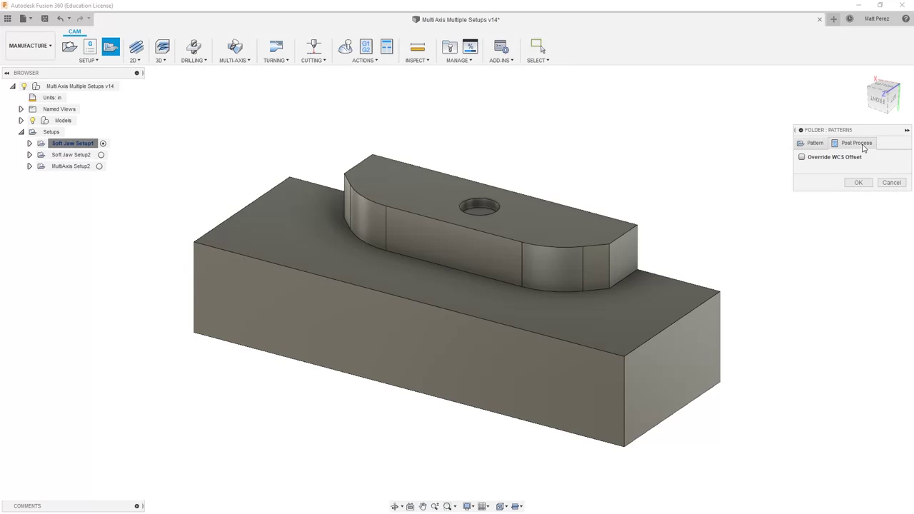
{"action": "left_click", "coordinate": [802, 158]}
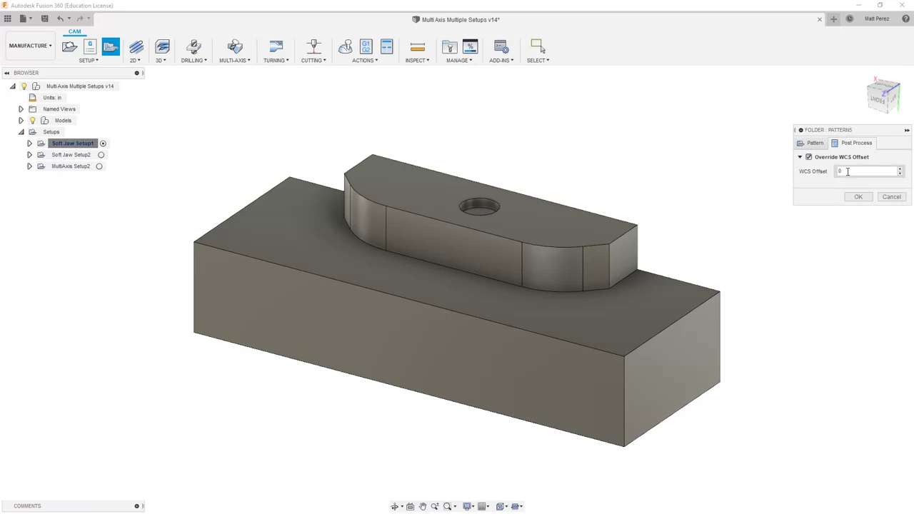
{"action": "left_click", "coordinate": [812, 158]}
{"action": "left_click", "coordinate": [891, 183]}
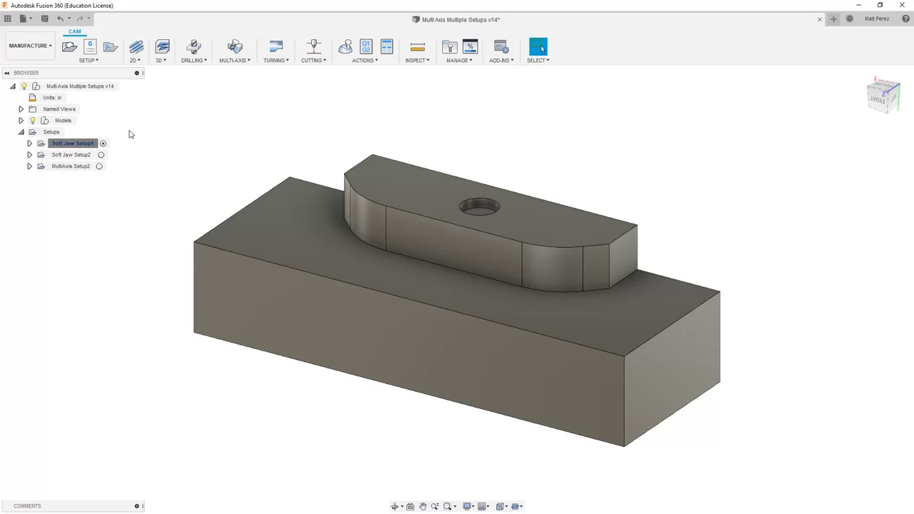
{"action": "left_click", "coordinate": [44, 18]}
{"action": "left_click", "coordinate": [450, 272]}
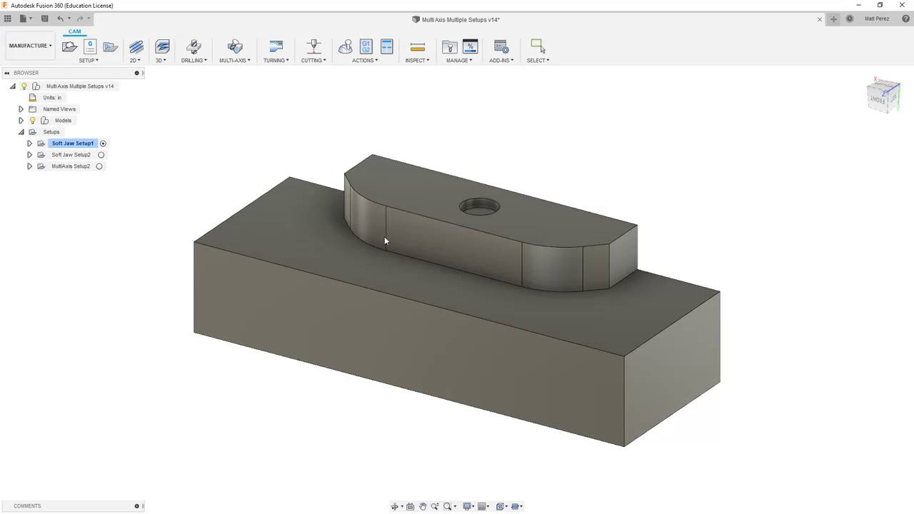